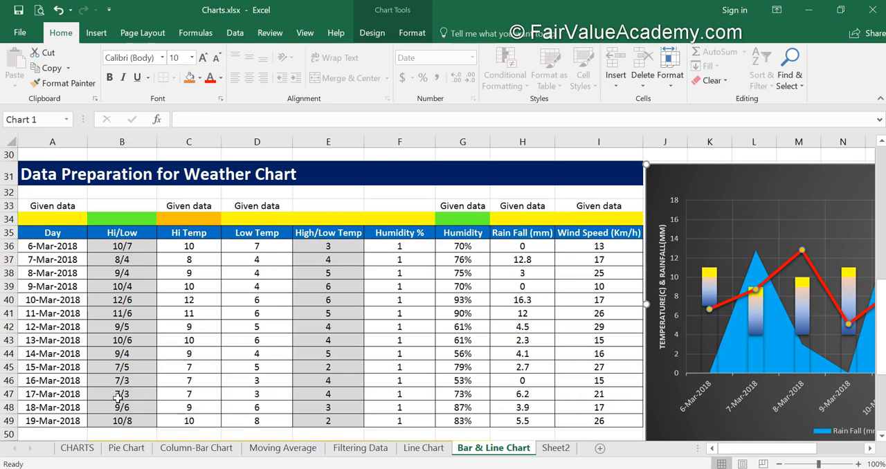
Add data labels at the Inside Base position to the Low Temp series of the weather chart.
click(486, 360)
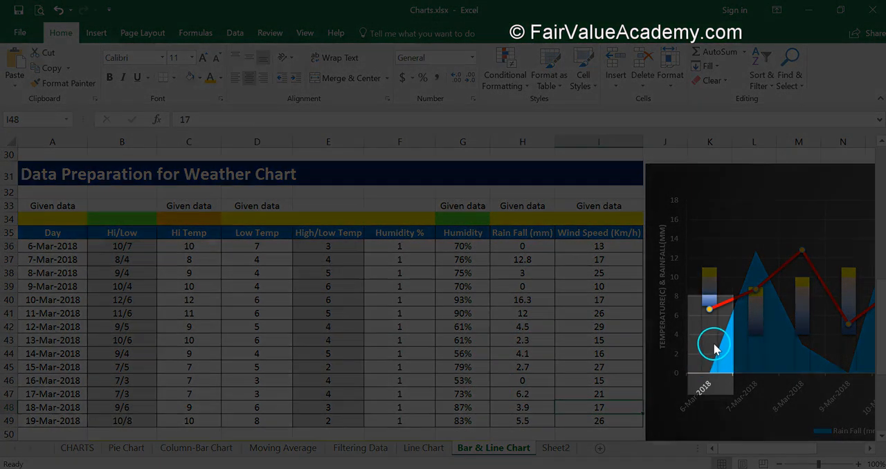
mouse_move(716, 335)
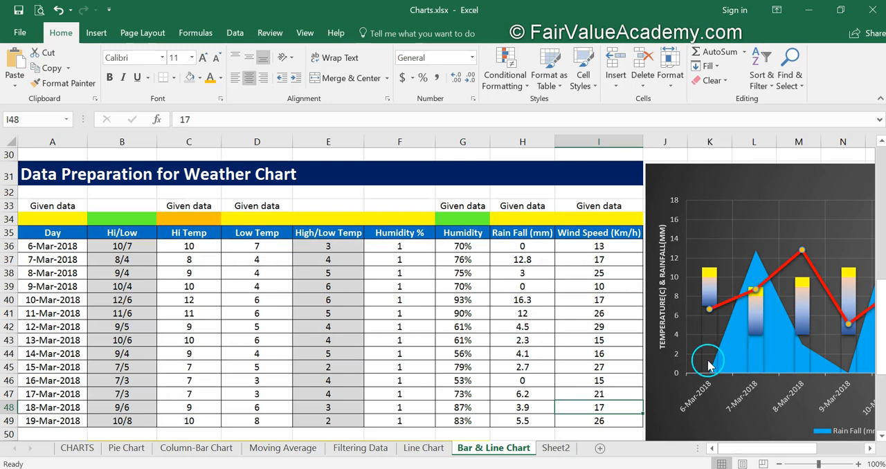
mouse_move(770, 371)
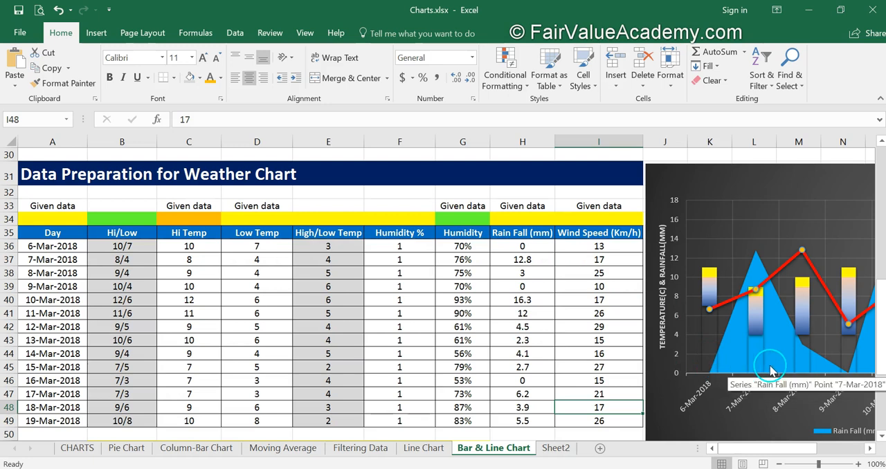
click(702, 341)
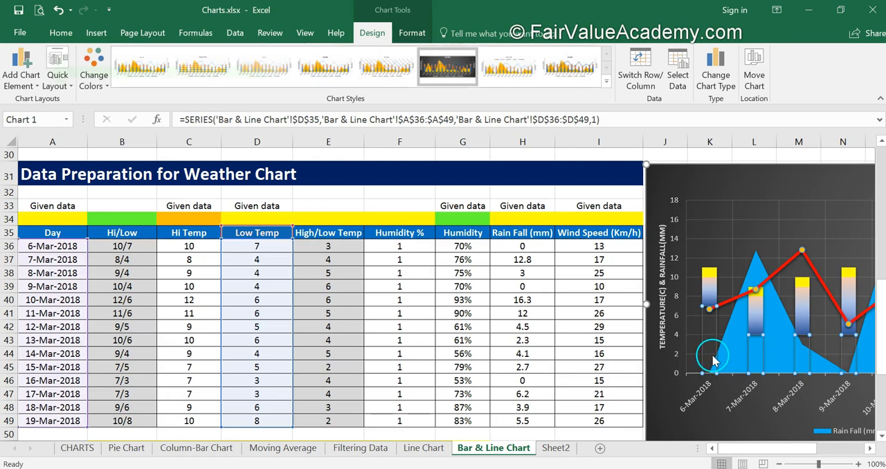
click(34, 85)
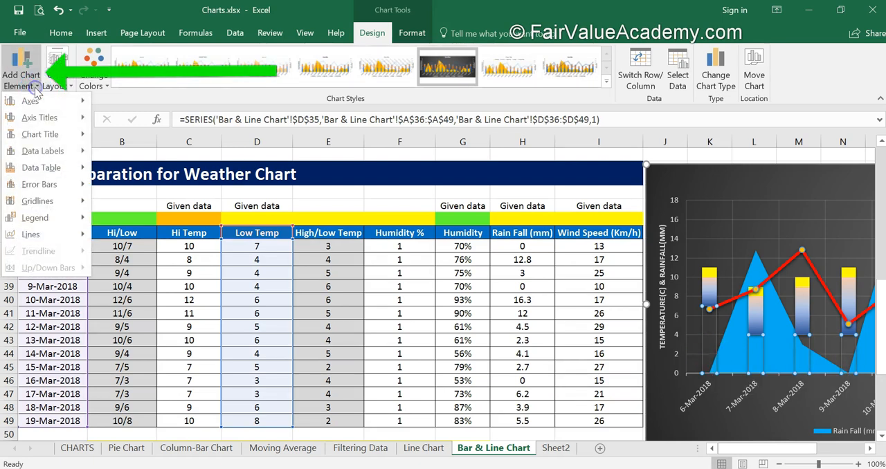
mouse_move(48, 151)
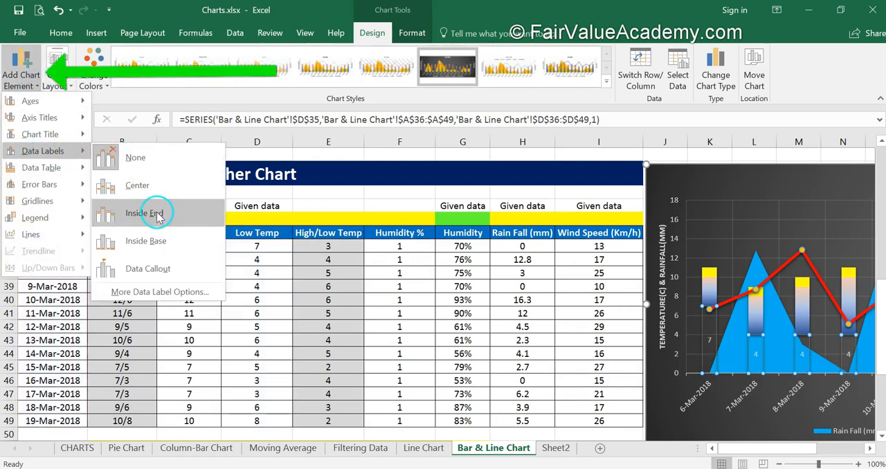
click(163, 243)
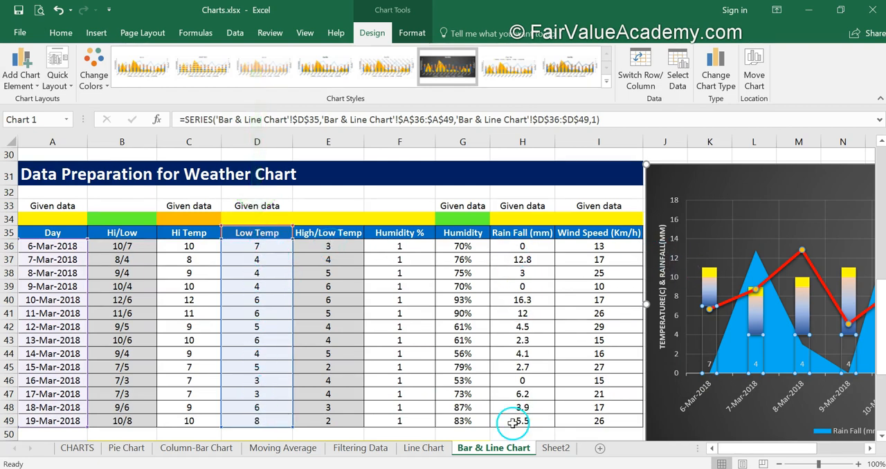
Make the Low Temp labels show the rain fall values from cells H36:H49, with the series value and leader lines turned off.
click(36, 87)
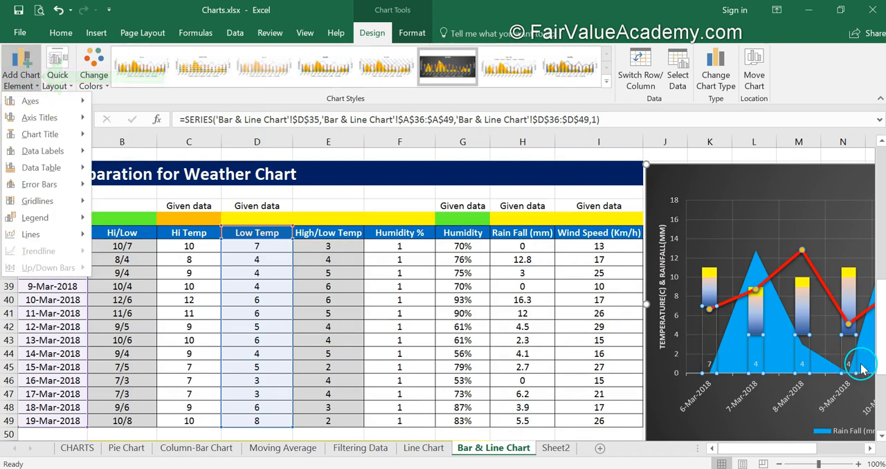
mouse_move(57, 151)
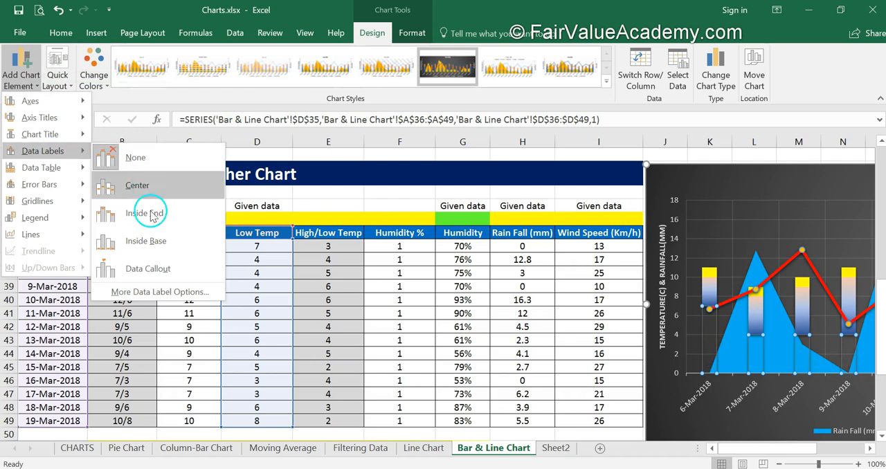
click(159, 292)
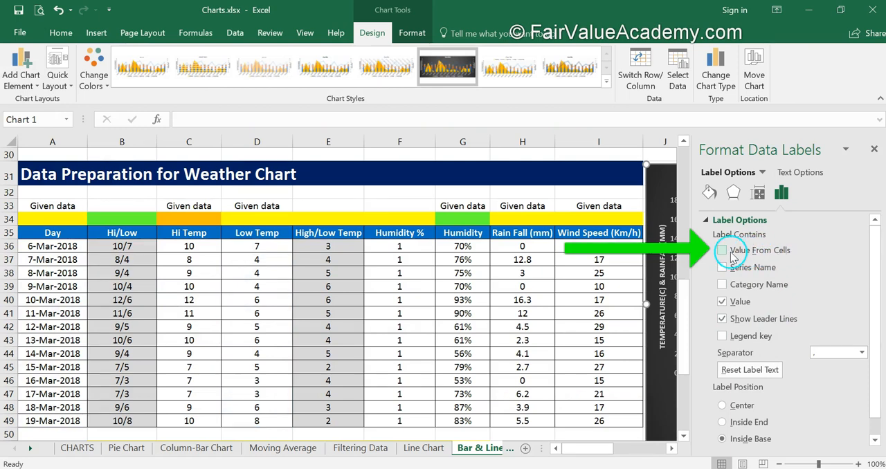
click(723, 250)
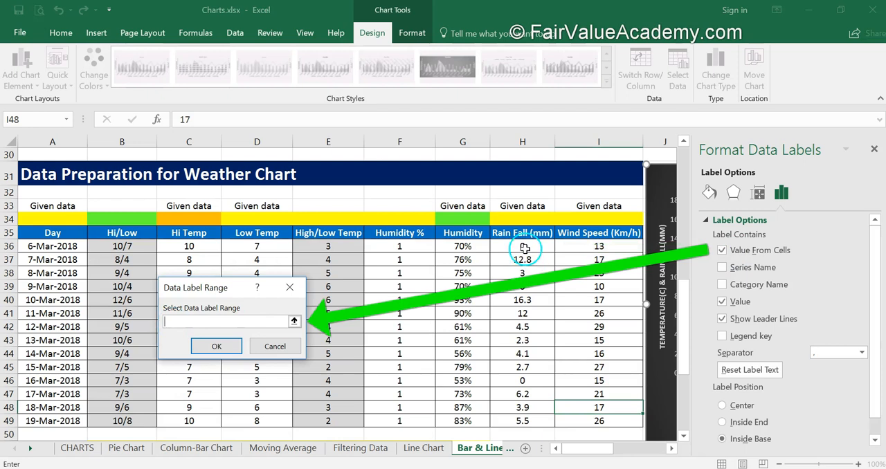
drag(523, 247, 523, 420)
click(214, 347)
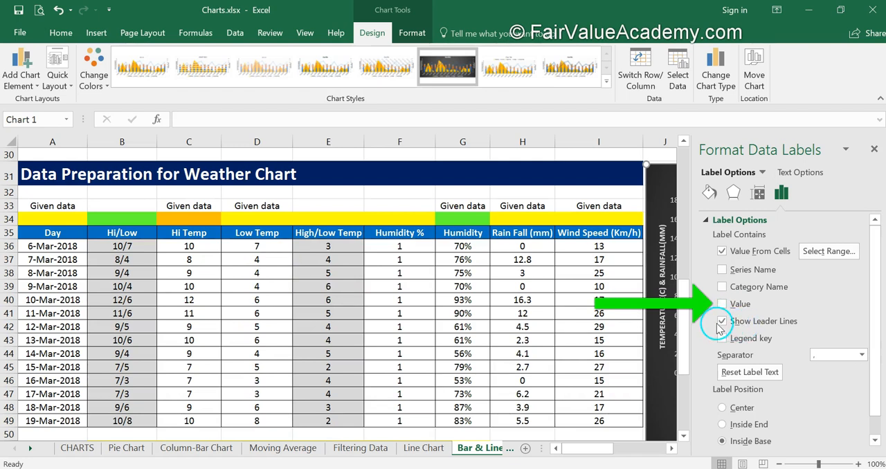
click(721, 322)
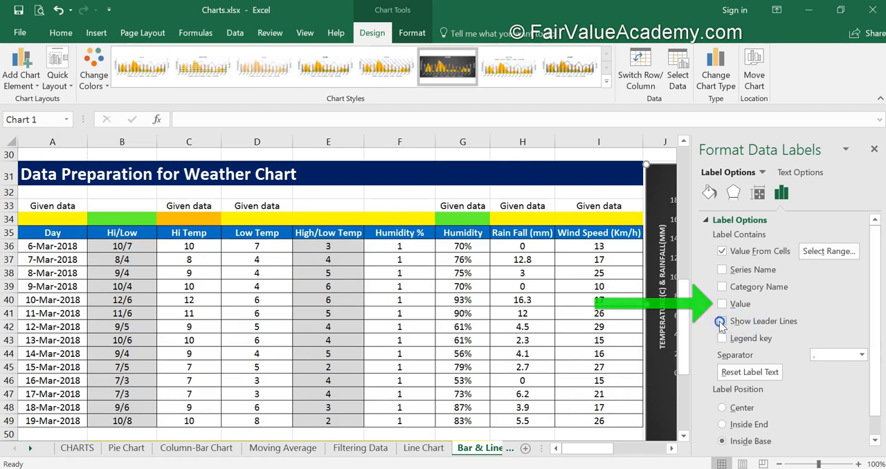
click(875, 150)
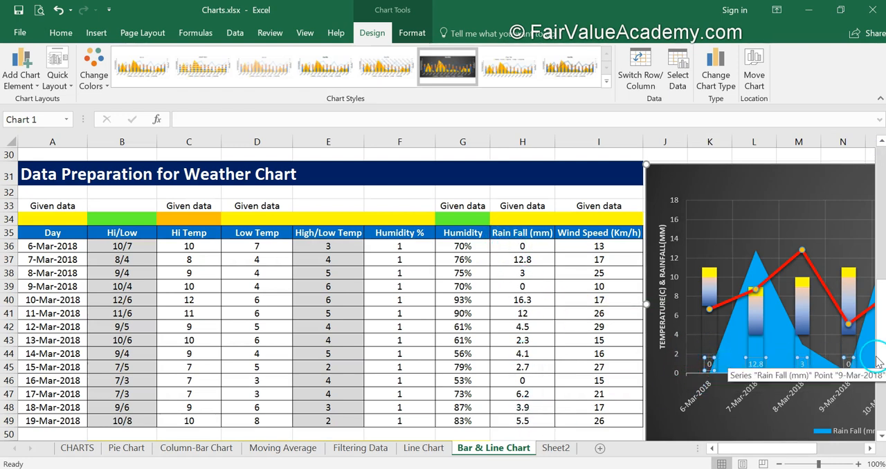
key(ctrl+z)
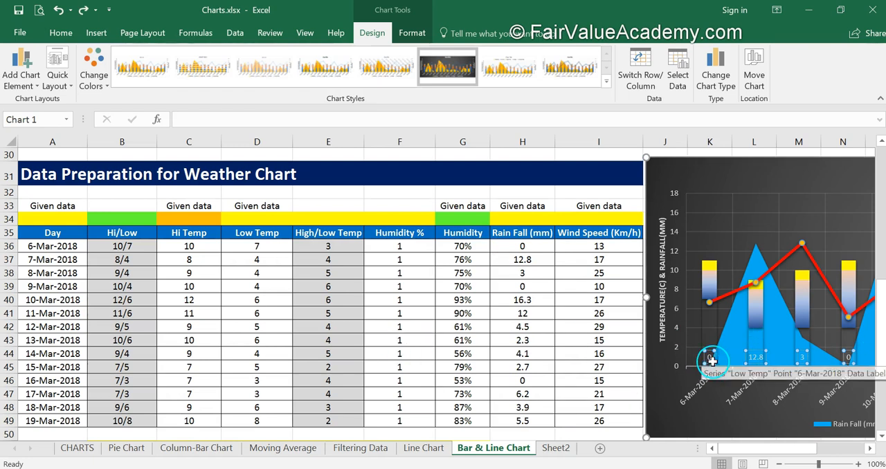
Set the text fill of the rain fall data labels to solid white.
click(586, 372)
click(706, 358)
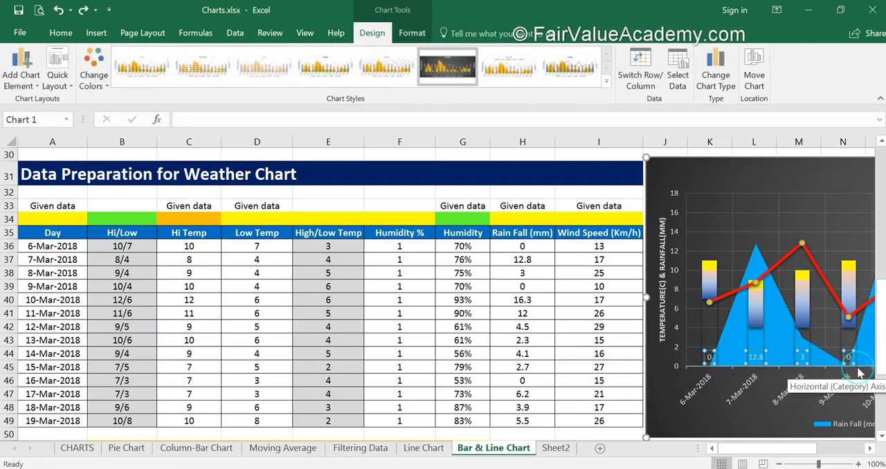
click(20, 74)
mouse_move(72, 152)
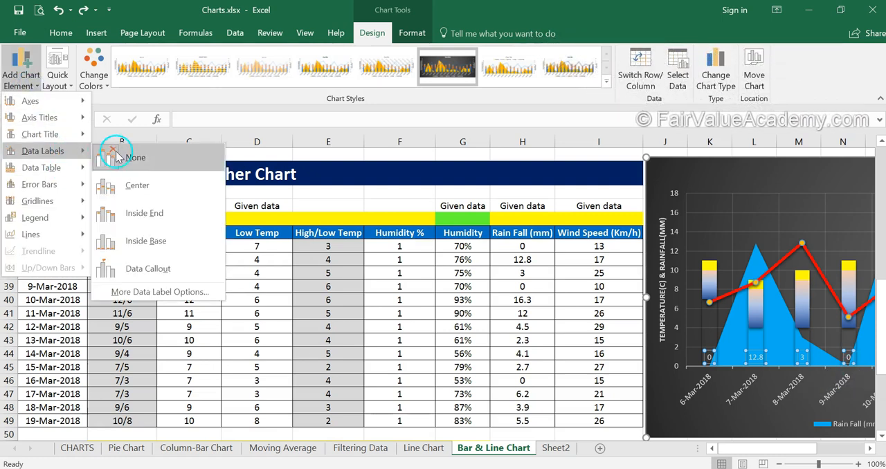
click(140, 291)
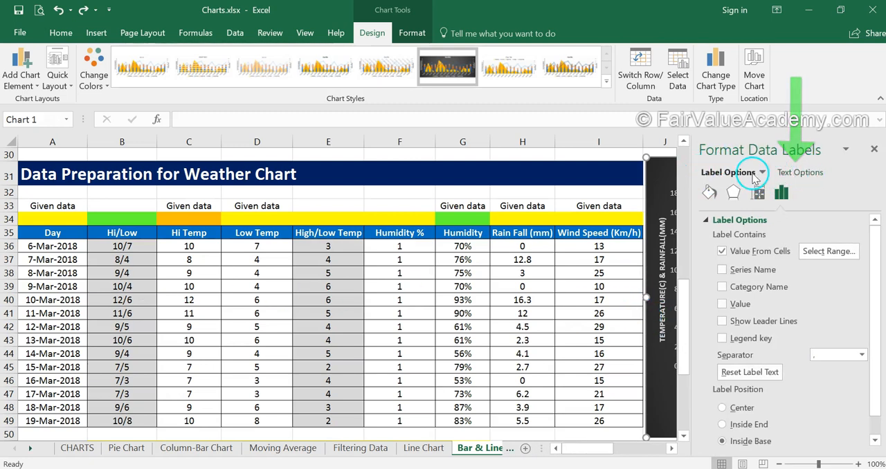
click(798, 174)
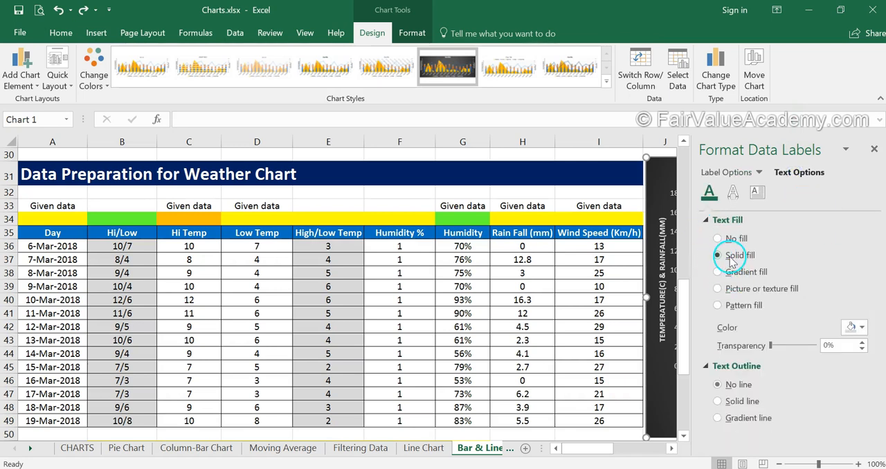
click(858, 327)
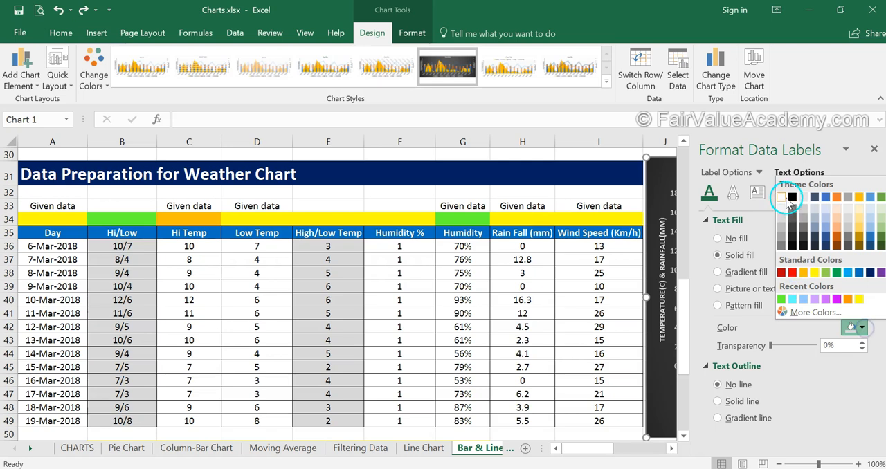
click(782, 197)
click(874, 149)
Make the rain fall data labels bold.
click(710, 371)
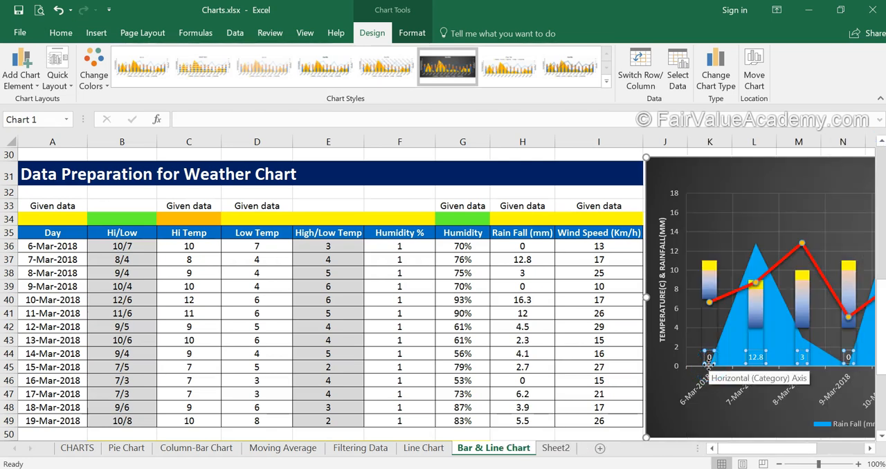
click(55, 34)
click(112, 79)
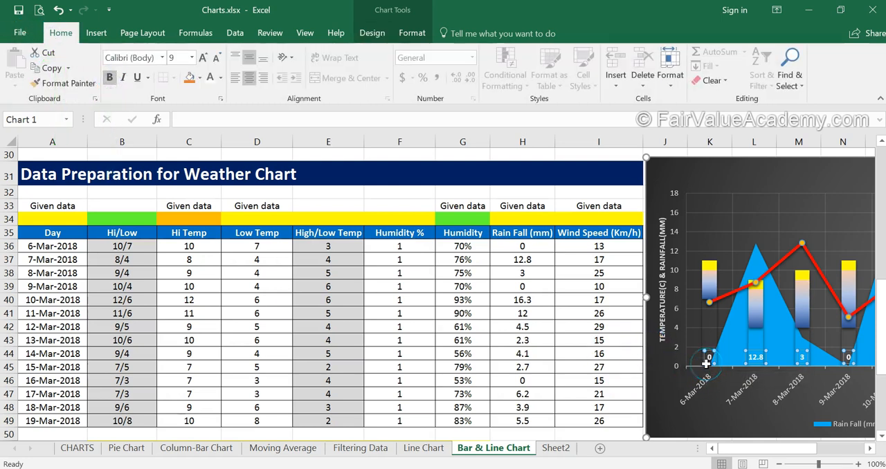
Move the chart beside the table's High/Low Temp column and add centered data labels to its High/Low Temp series.
drag(326, 173, 141, 174)
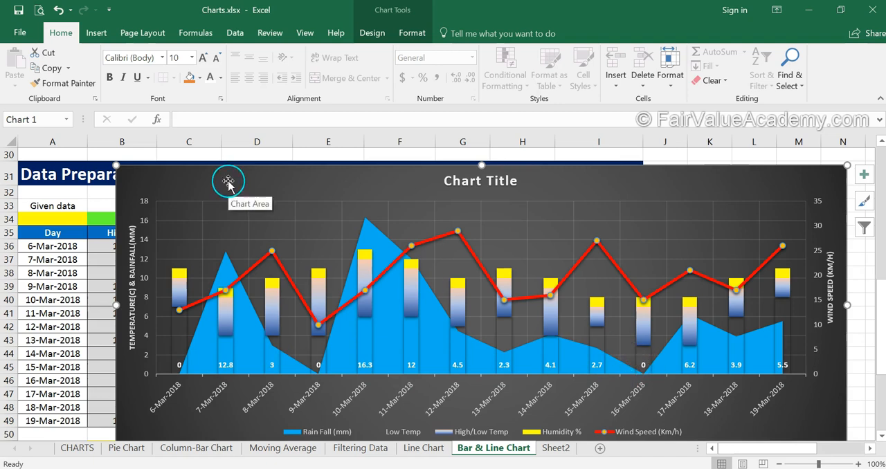
drag(227, 182, 480, 170)
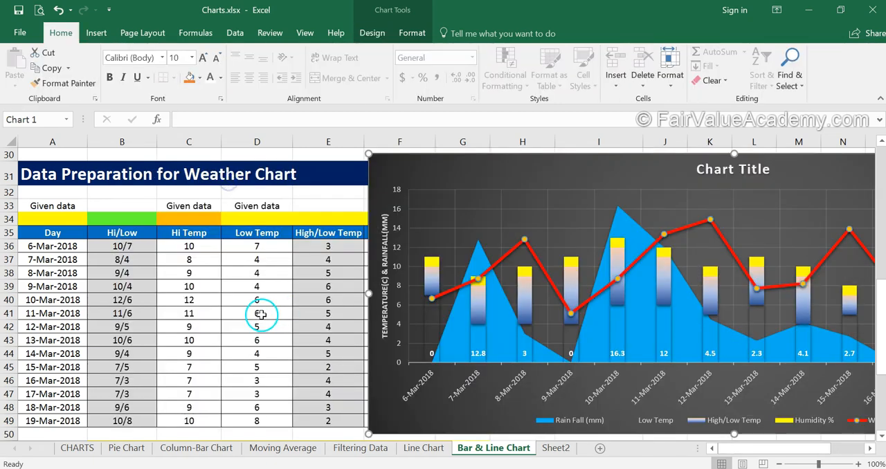
click(435, 281)
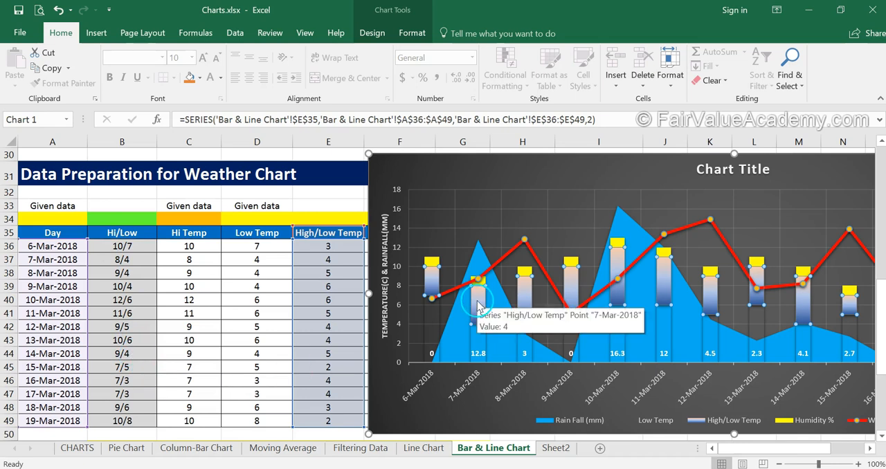
click(381, 36)
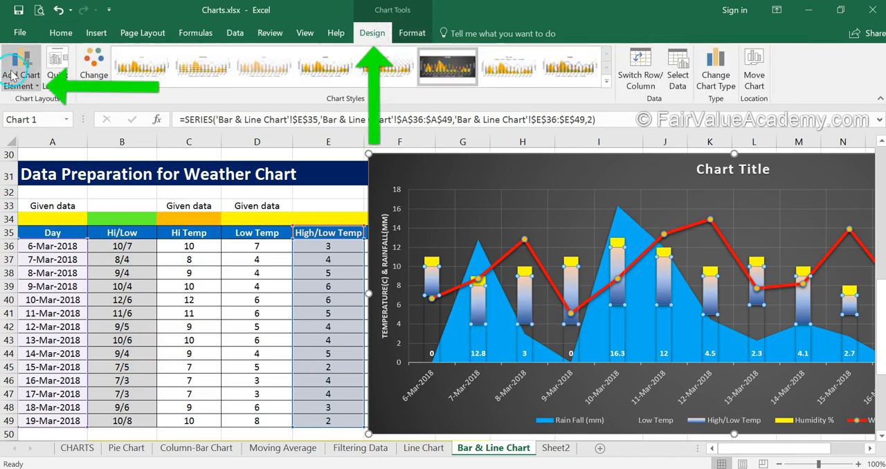
click(34, 86)
mouse_move(59, 150)
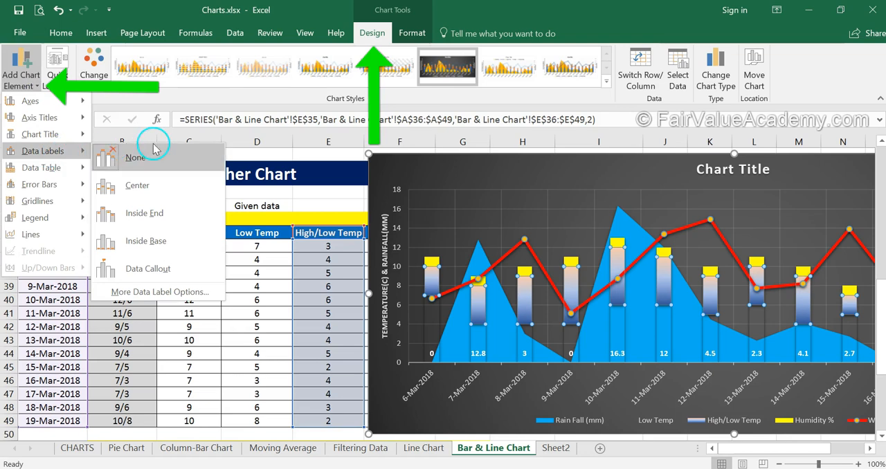
click(171, 195)
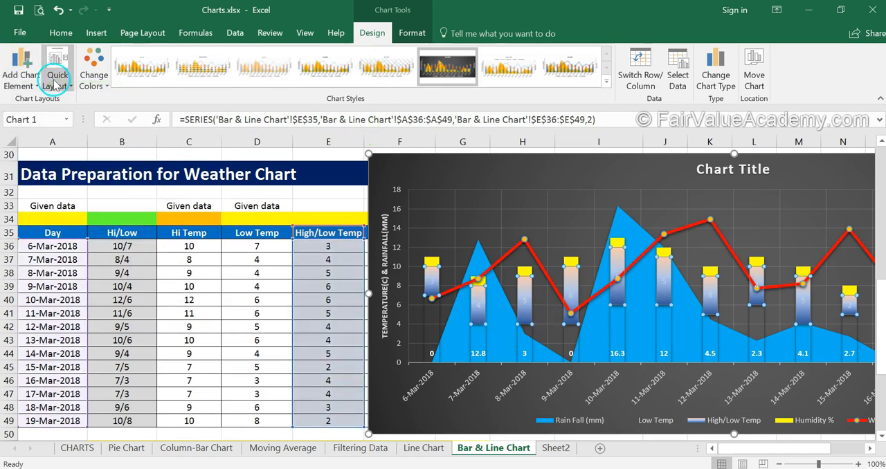
Add the Hi/Low values from cells B36:B49 to the High/Low Temp series' data labels.
click(21, 75)
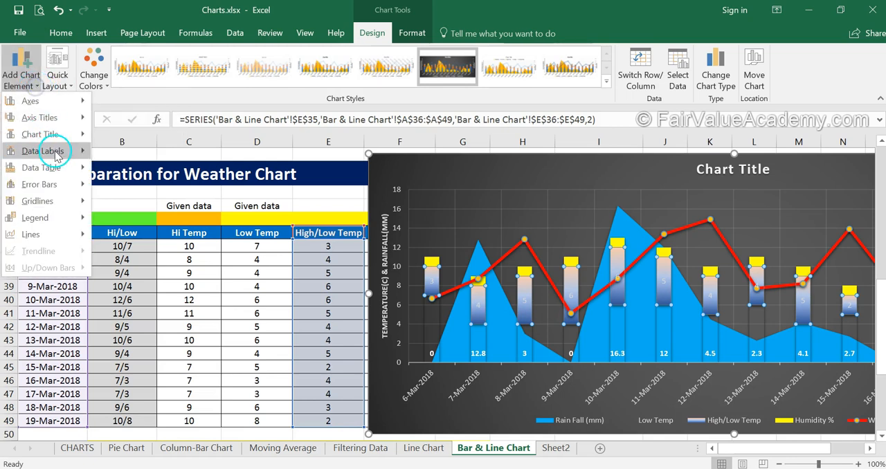
mouse_move(60, 151)
click(159, 291)
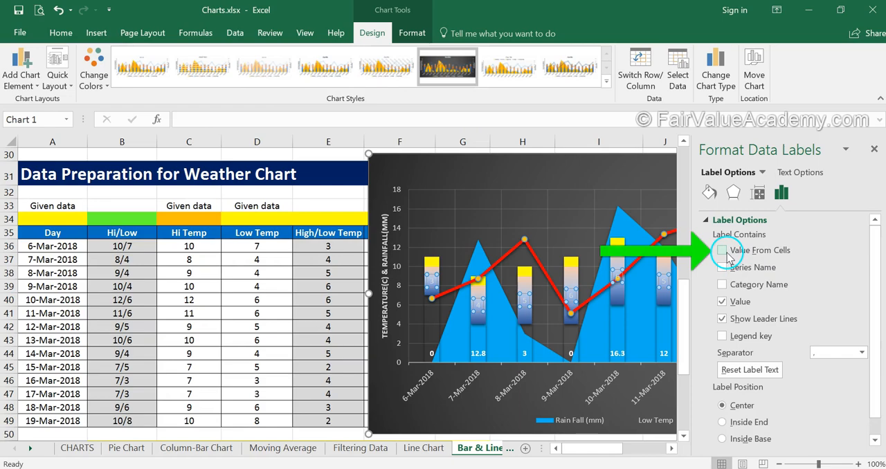
click(725, 251)
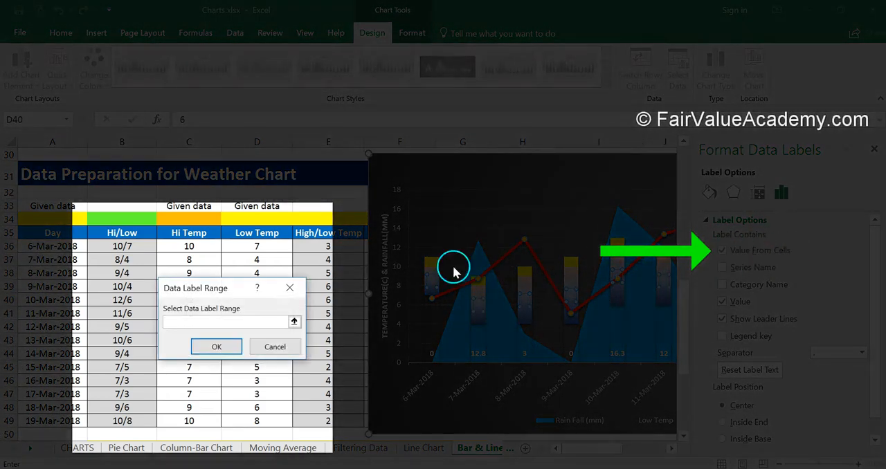
drag(130, 257, 128, 418)
click(218, 345)
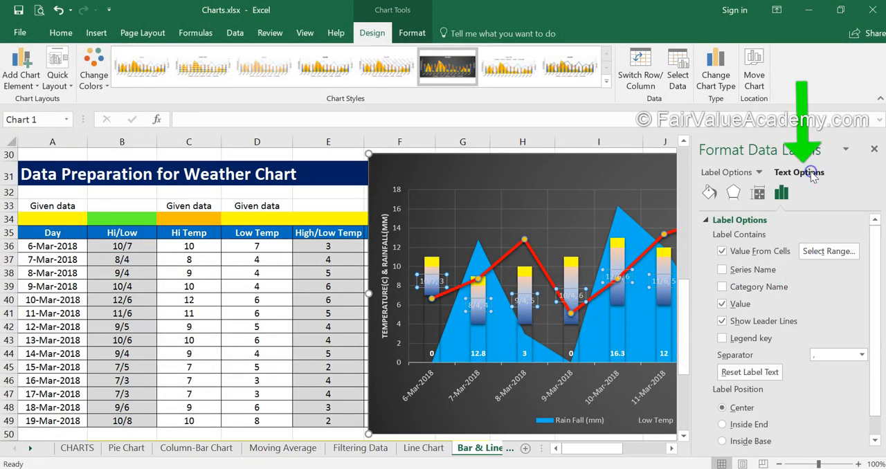
Set the text fill of the High/Low Temp data labels to the standard dark blue color.
click(810, 173)
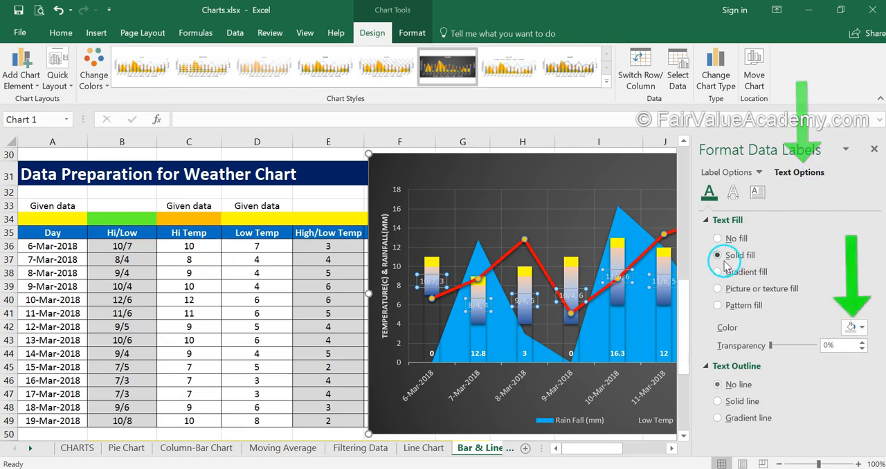
click(858, 327)
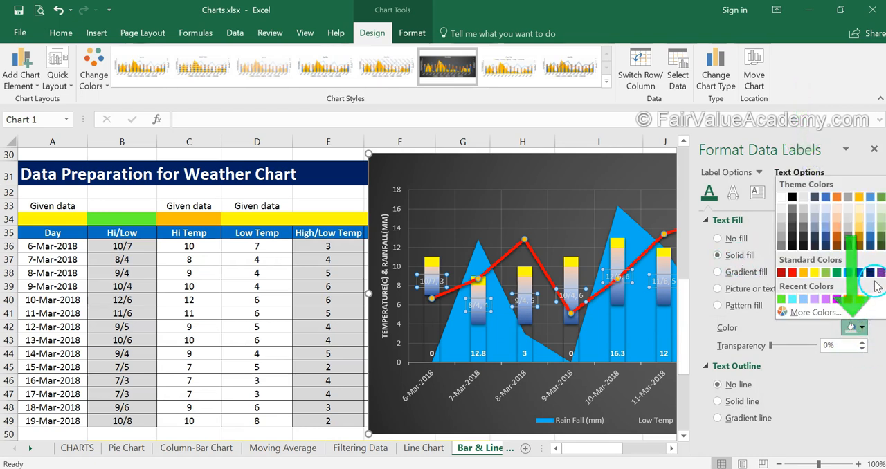
click(871, 273)
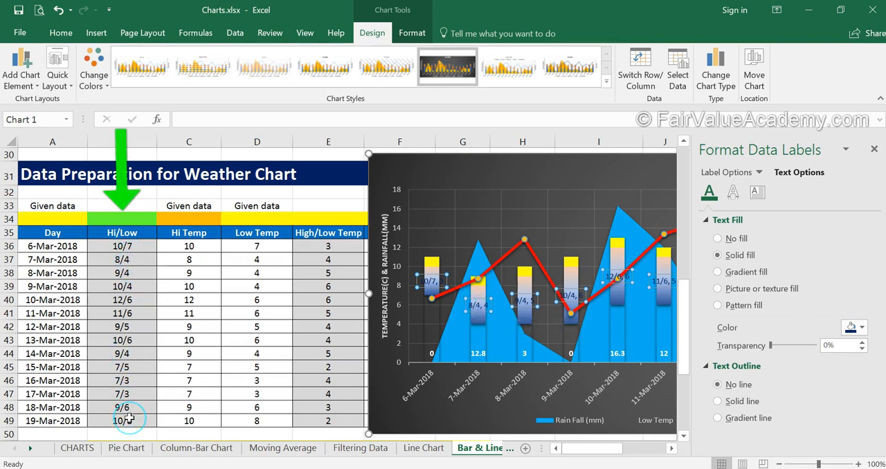
Remove the series value from the High/Low Temp data labels, keeping only the values taken from cells.
click(770, 222)
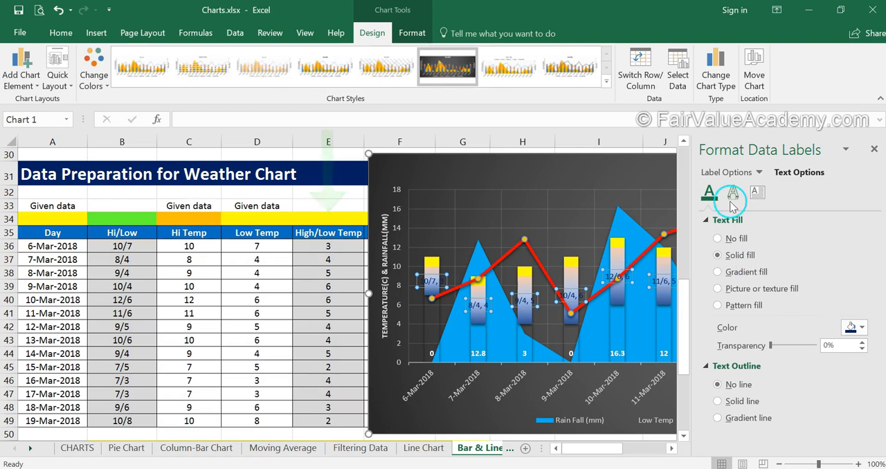
click(725, 172)
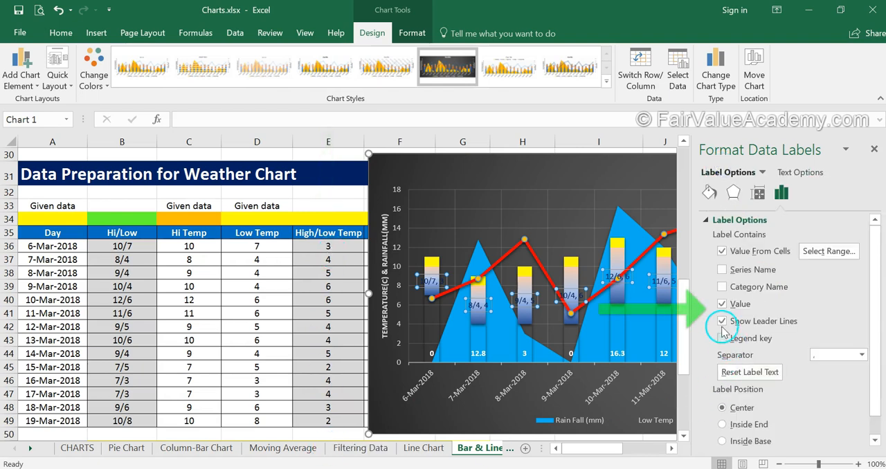
click(723, 306)
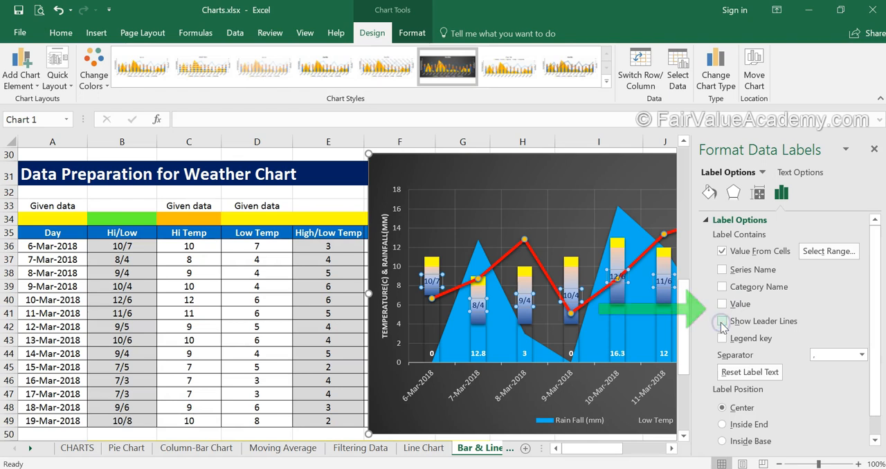
click(873, 149)
Move the chart back over the data table and deselect it.
click(142, 228)
drag(419, 184, 122, 174)
click(125, 294)
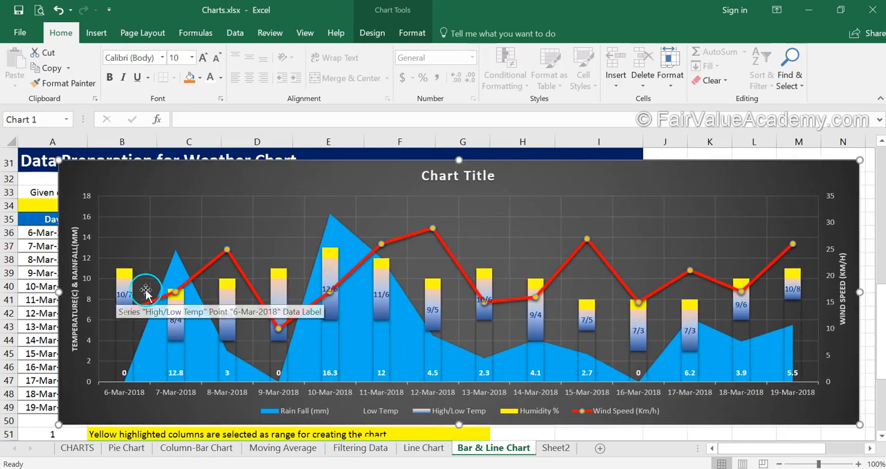
click(223, 325)
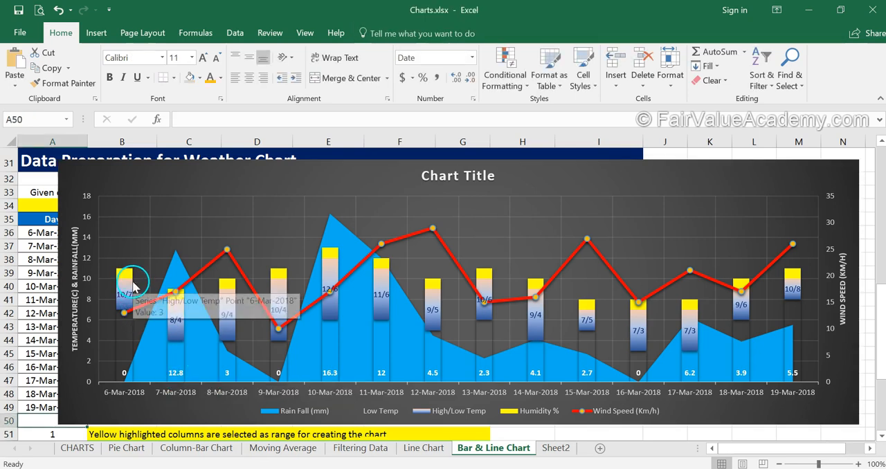
Widen the High/Low Temp columns by reducing the series' gap width to slightly below 110%.
right_click(132, 284)
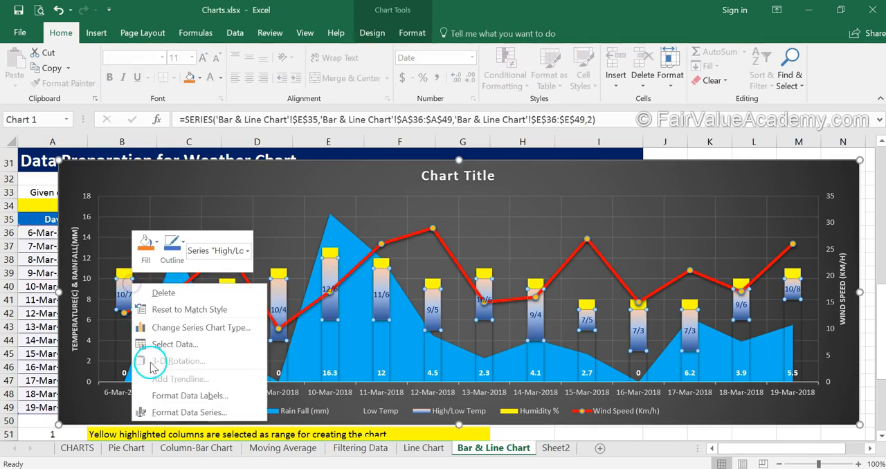
click(156, 411)
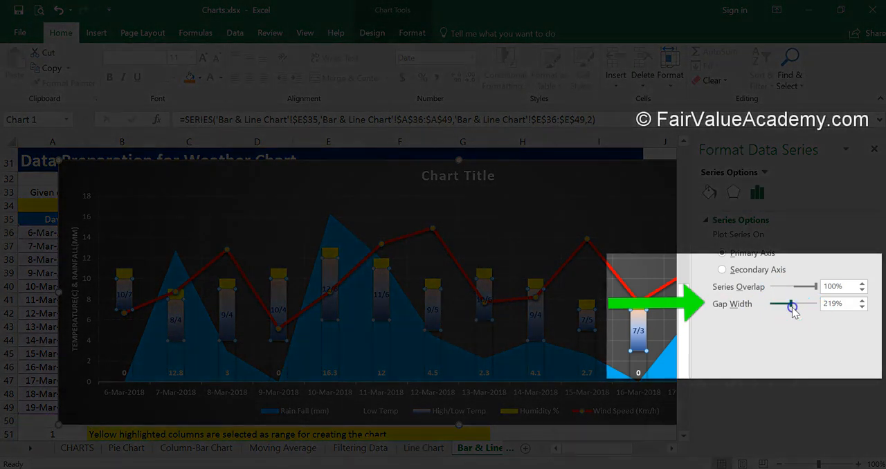
drag(793, 309, 784, 309)
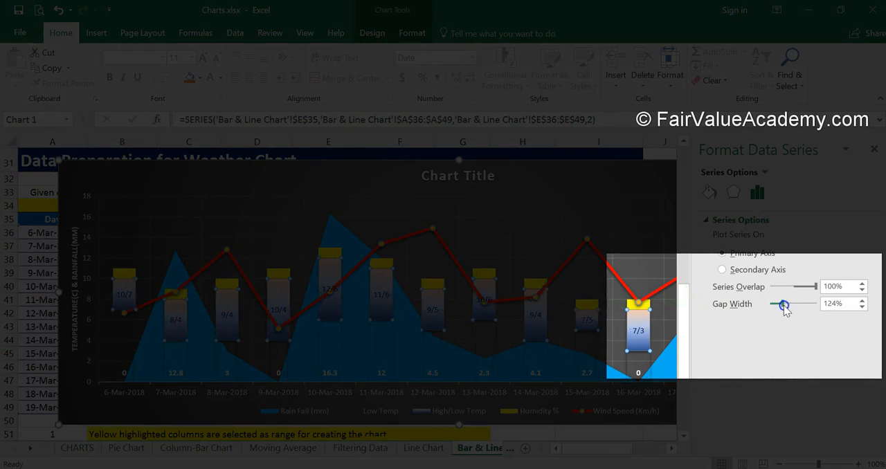
click(861, 308)
click(861, 308)
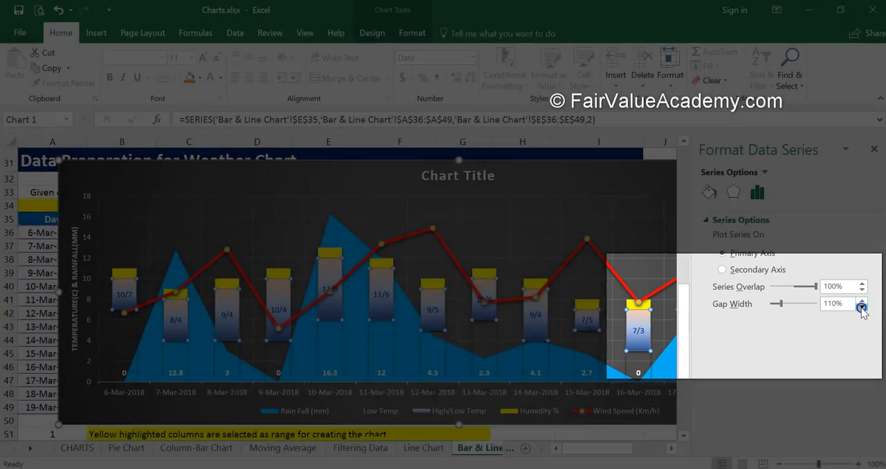
click(862, 308)
click(862, 308)
Make the High/Low Temp data labels bold.
click(113, 295)
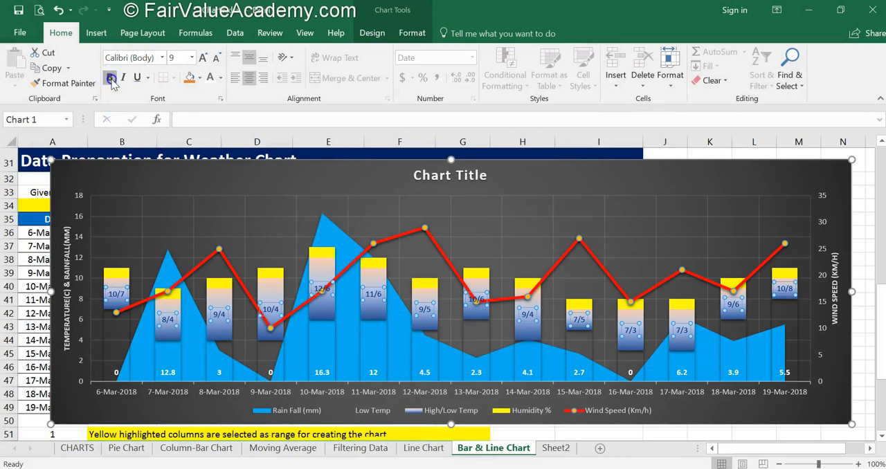
click(862, 193)
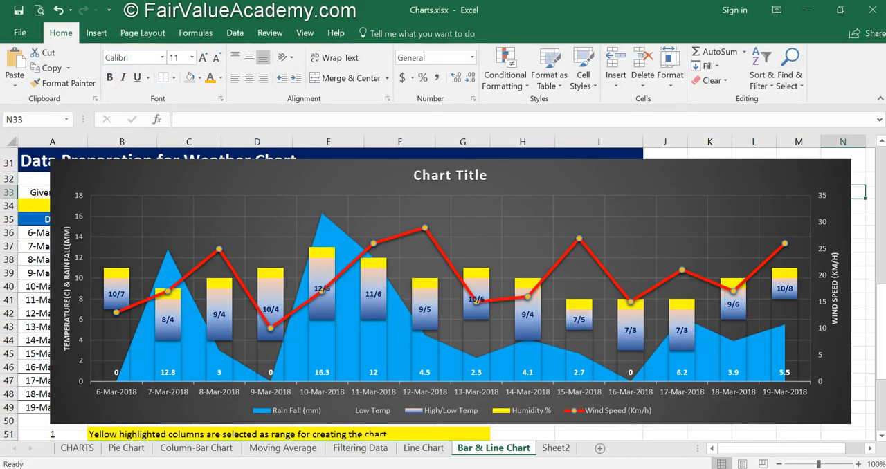
click(116, 296)
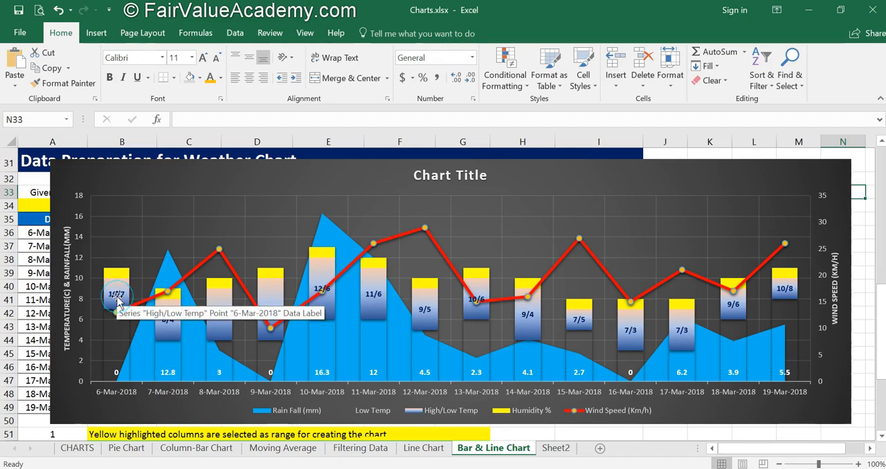
Move the chart beside the table's Humidity column and add centered data labels to its Humidity % series.
drag(526, 169, 866, 180)
drag(632, 172, 745, 173)
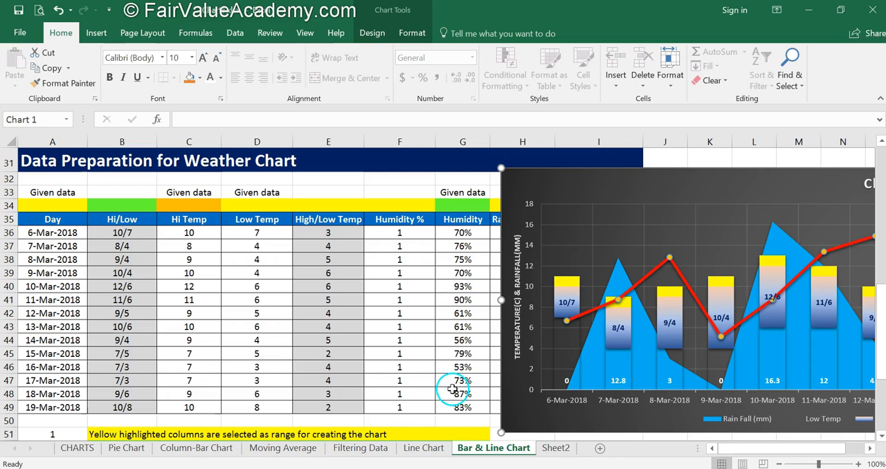
click(568, 283)
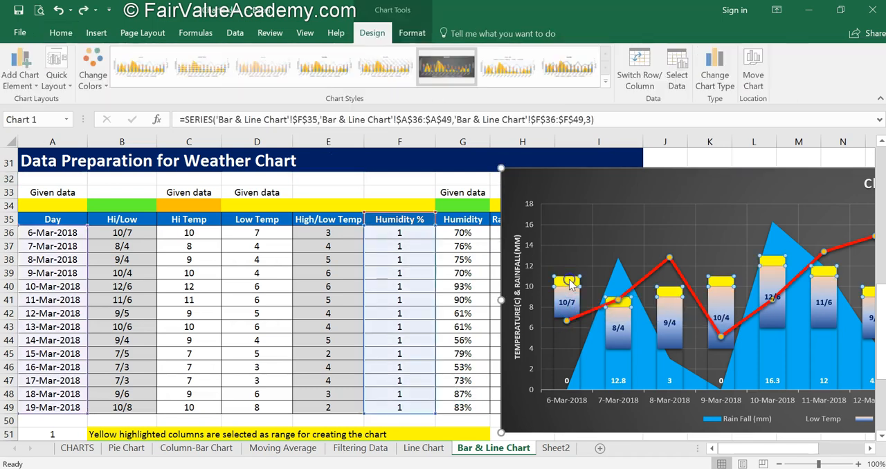
click(21, 78)
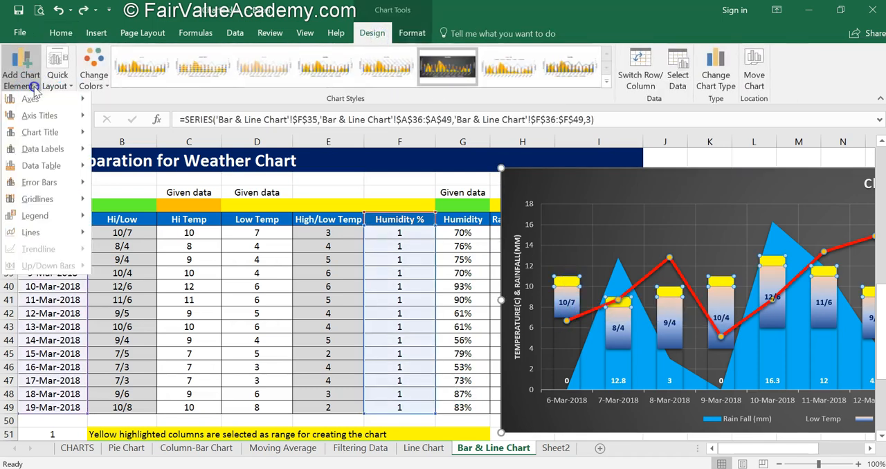
mouse_move(46, 157)
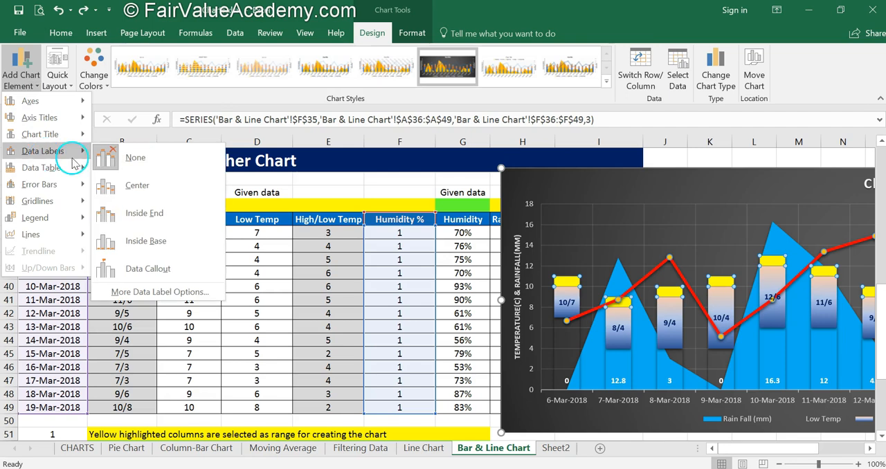
click(168, 198)
click(36, 86)
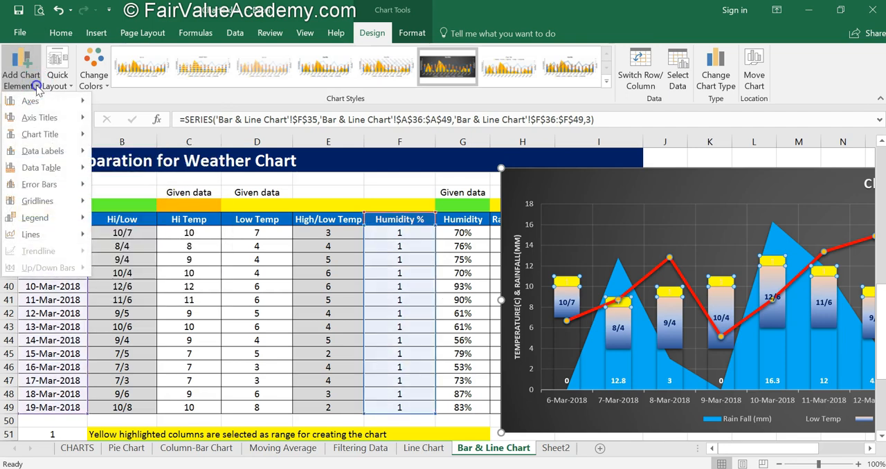
mouse_move(72, 149)
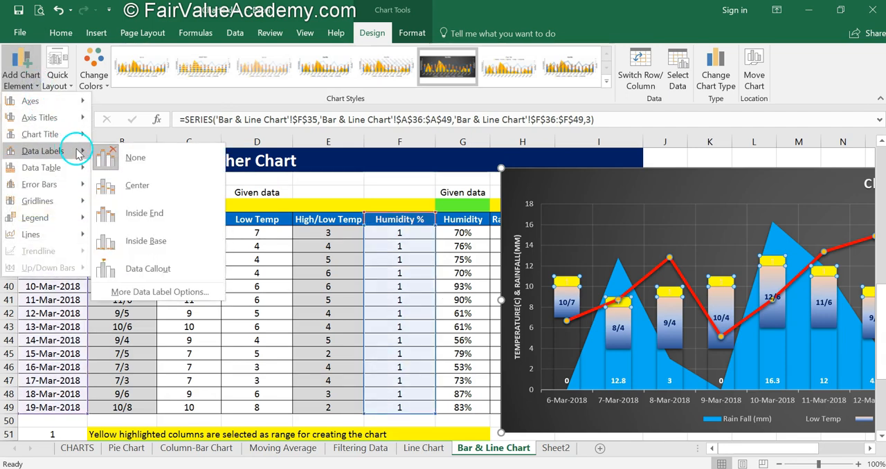
click(151, 291)
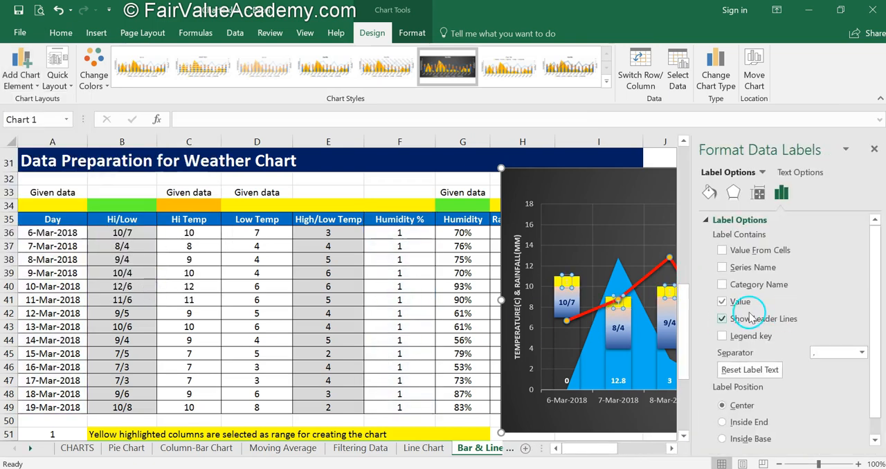
Label the Humidity % series with the humidity percentages from cells G36:G49 instead of the series value.
click(724, 250)
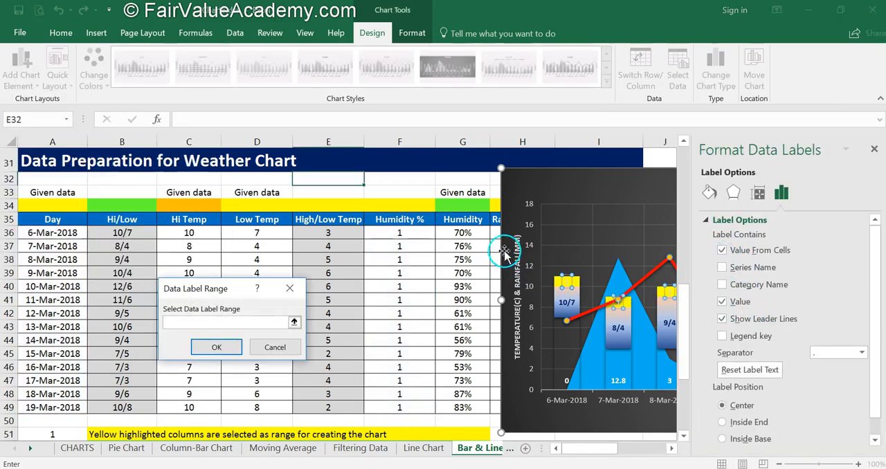
drag(474, 233, 460, 407)
click(217, 348)
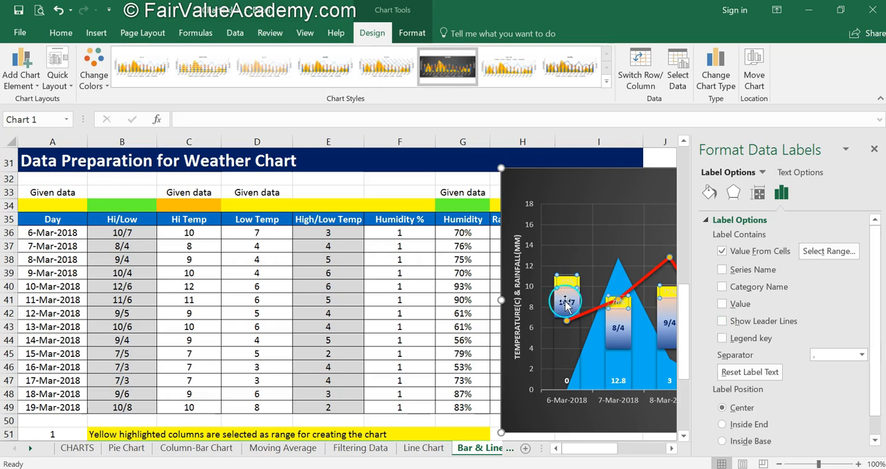
Set the Humidity % data labels' text fill to dark blue and make them bold.
click(817, 174)
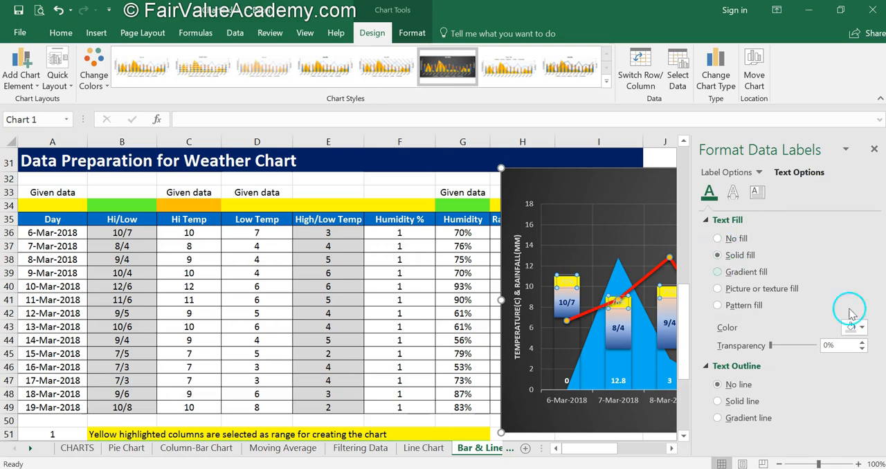
click(863, 330)
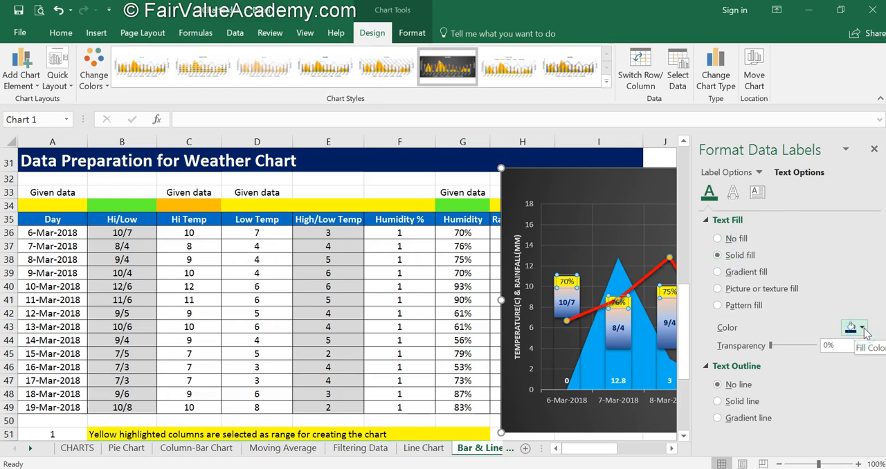
click(60, 32)
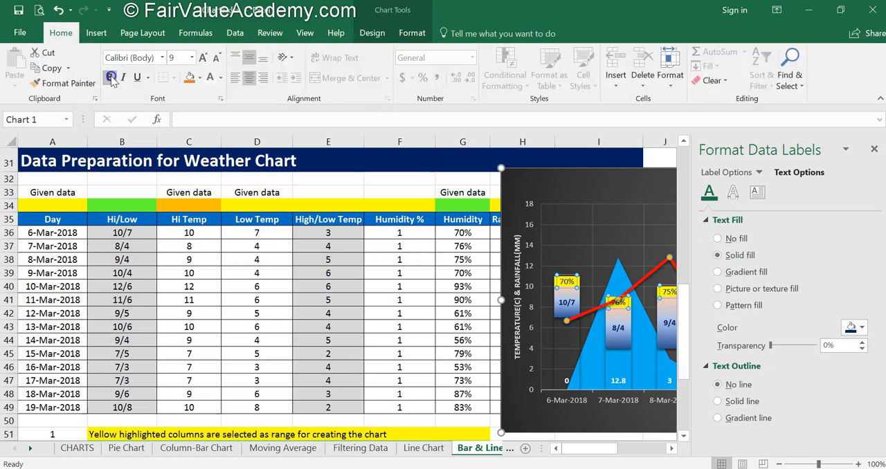
click(874, 150)
Reposition the chart over the data table so that it is fully in view.
drag(621, 172, 187, 176)
click(419, 361)
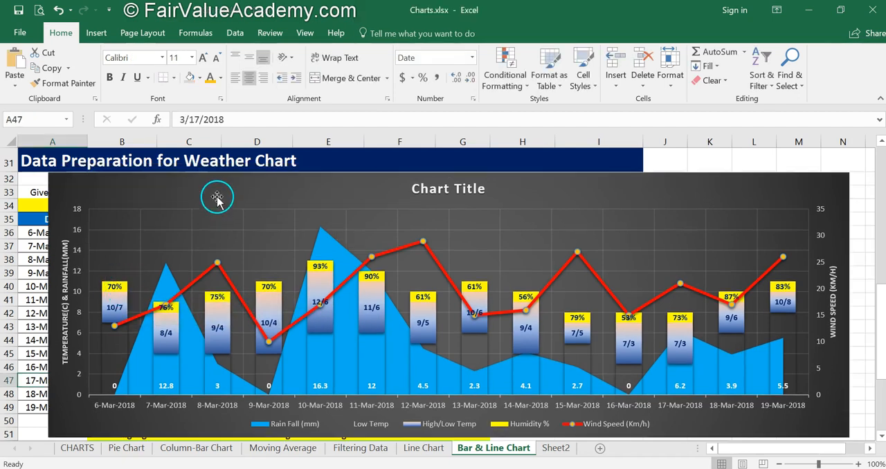
drag(212, 182, 641, 198)
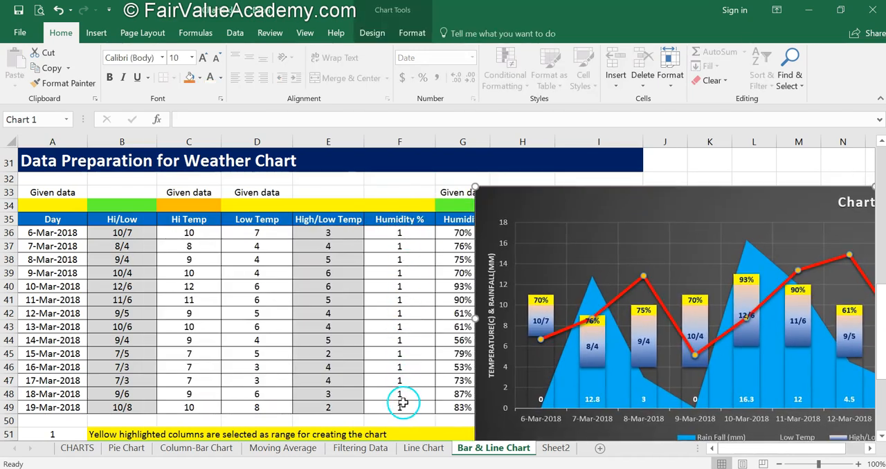
drag(556, 203, 154, 174)
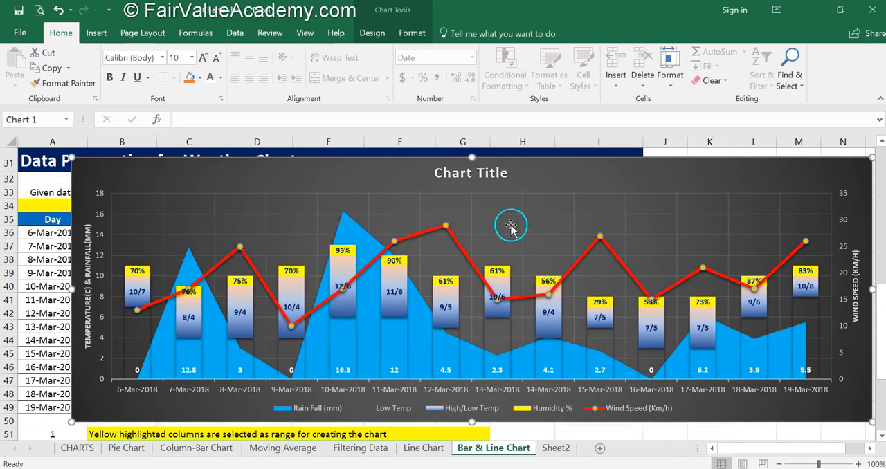
drag(593, 182, 554, 182)
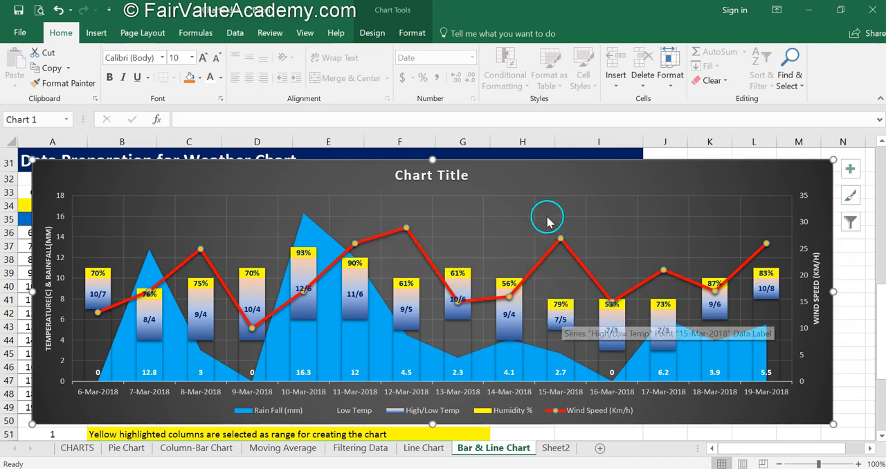
Add data labels above the points of the Wind Speed (Km/h) line.
click(383, 235)
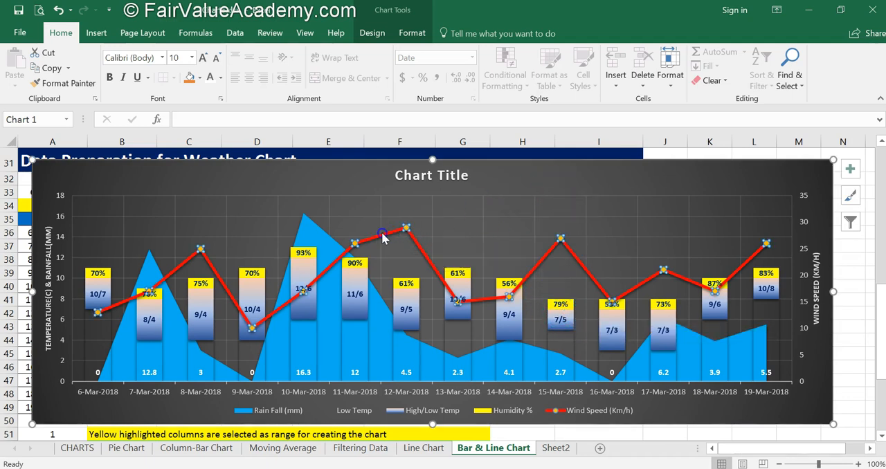
click(371, 33)
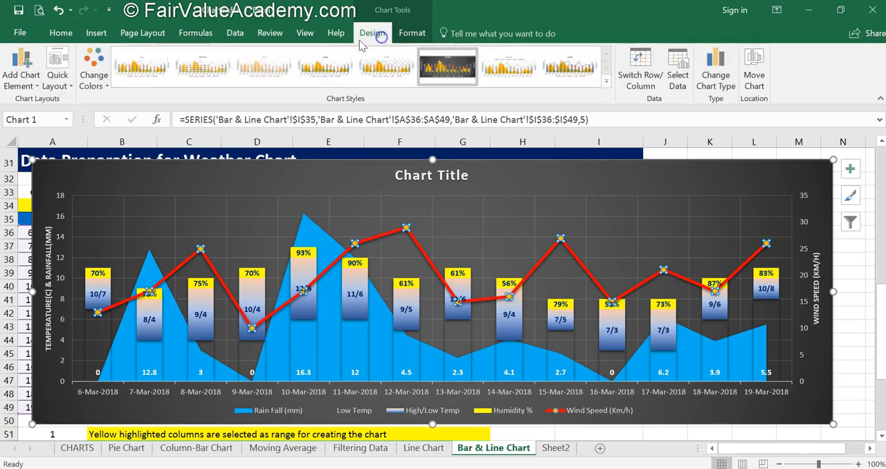
click(21, 72)
mouse_move(43, 151)
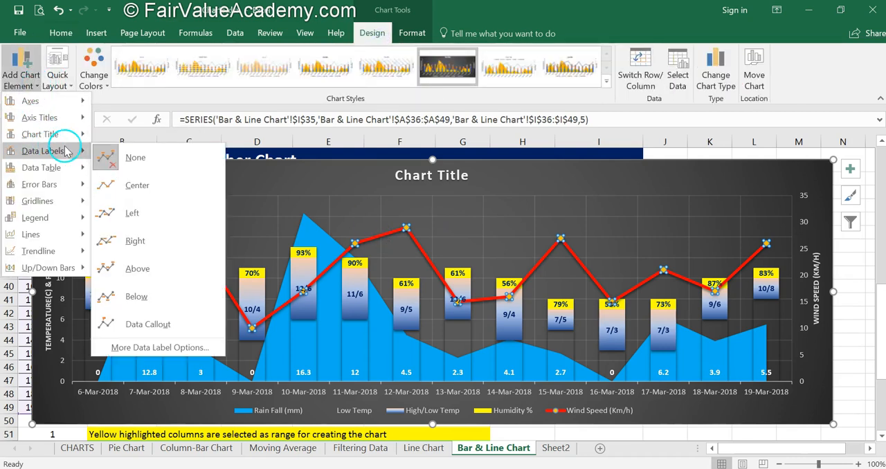
click(146, 269)
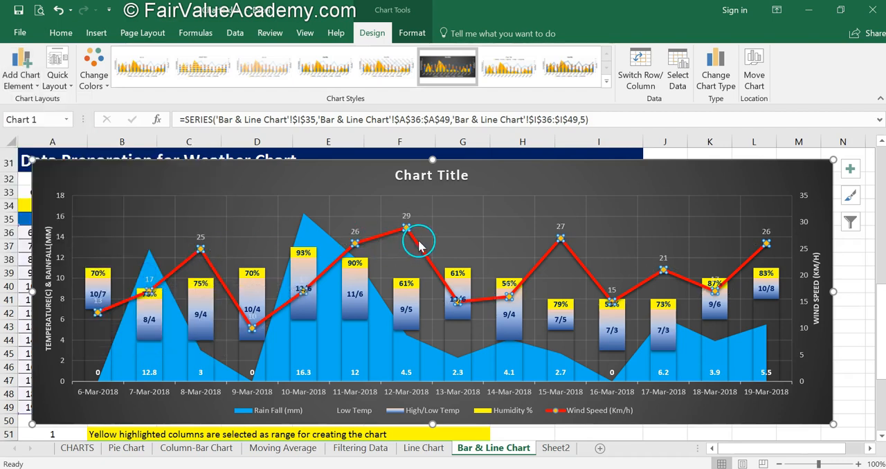
Set the text fill of the Wind Speed data labels to the standard red color.
click(404, 216)
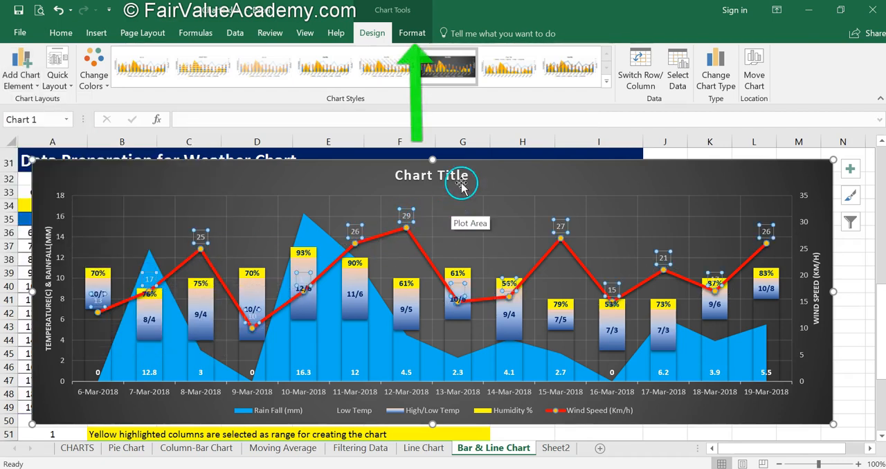
click(413, 35)
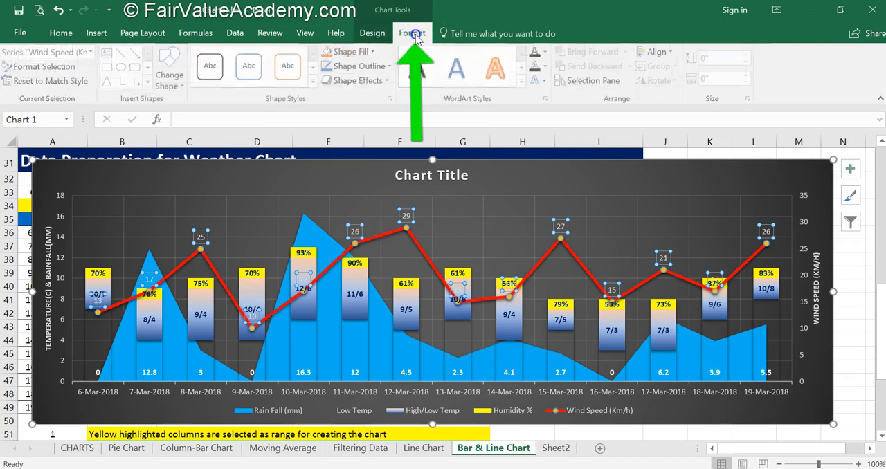
click(547, 53)
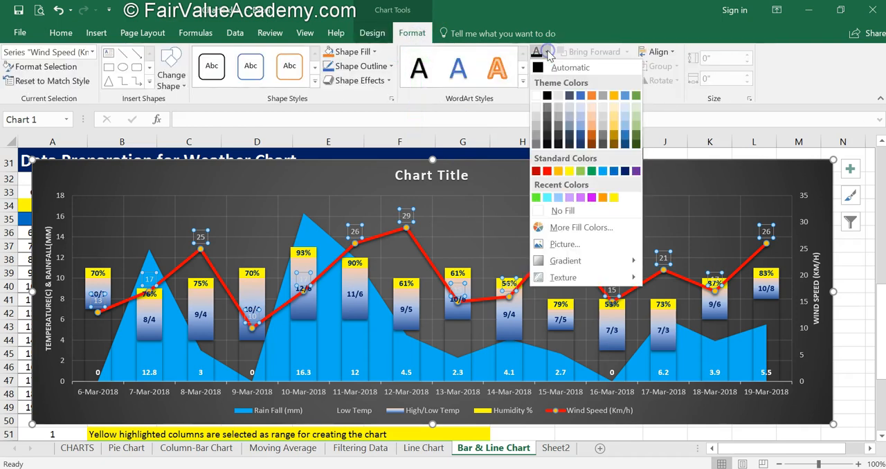
click(546, 171)
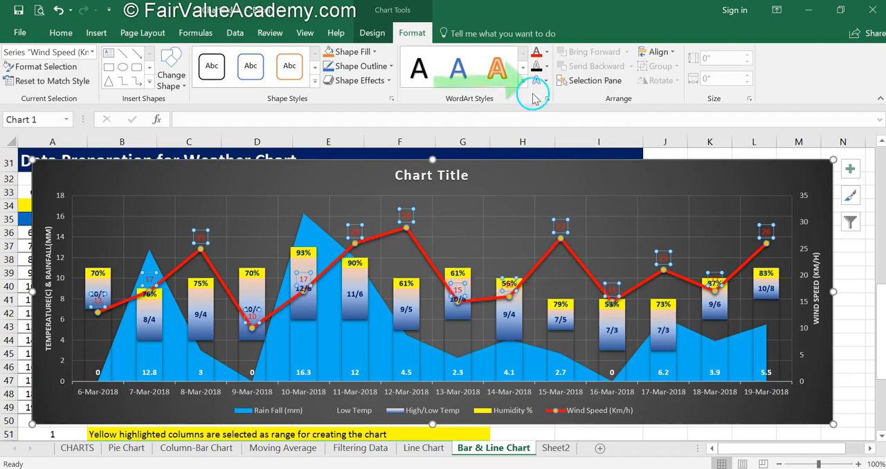
Apply the 18 point Gold, Accent color 4 glow to the Wind Speed data labels and deselect them.
click(538, 80)
mouse_move(564, 157)
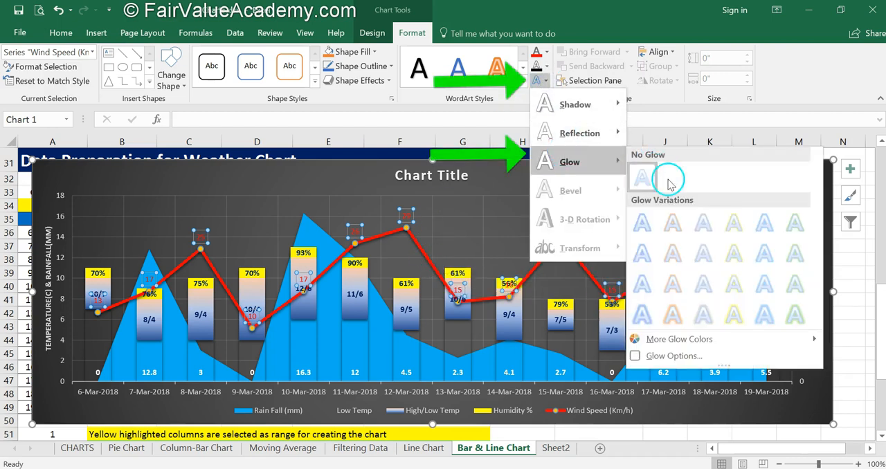
click(738, 319)
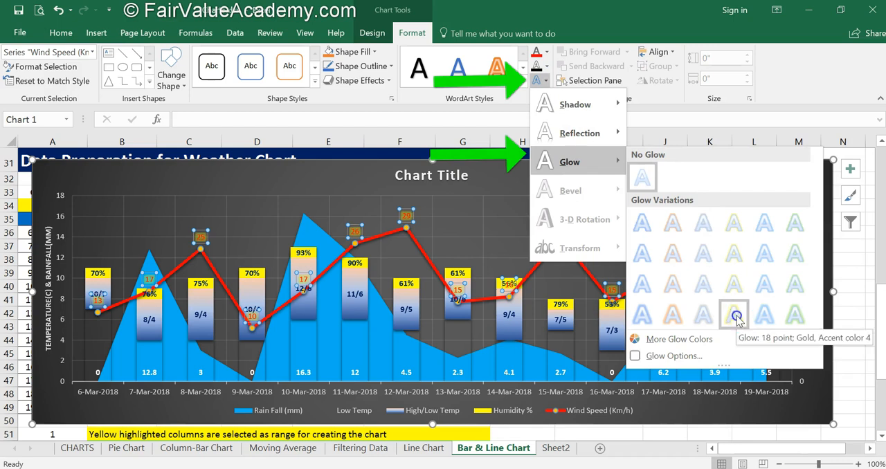
key(Escape)
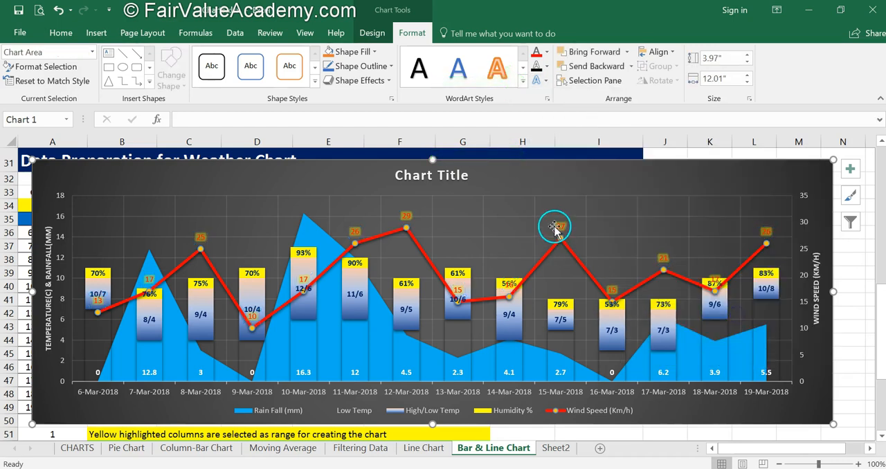